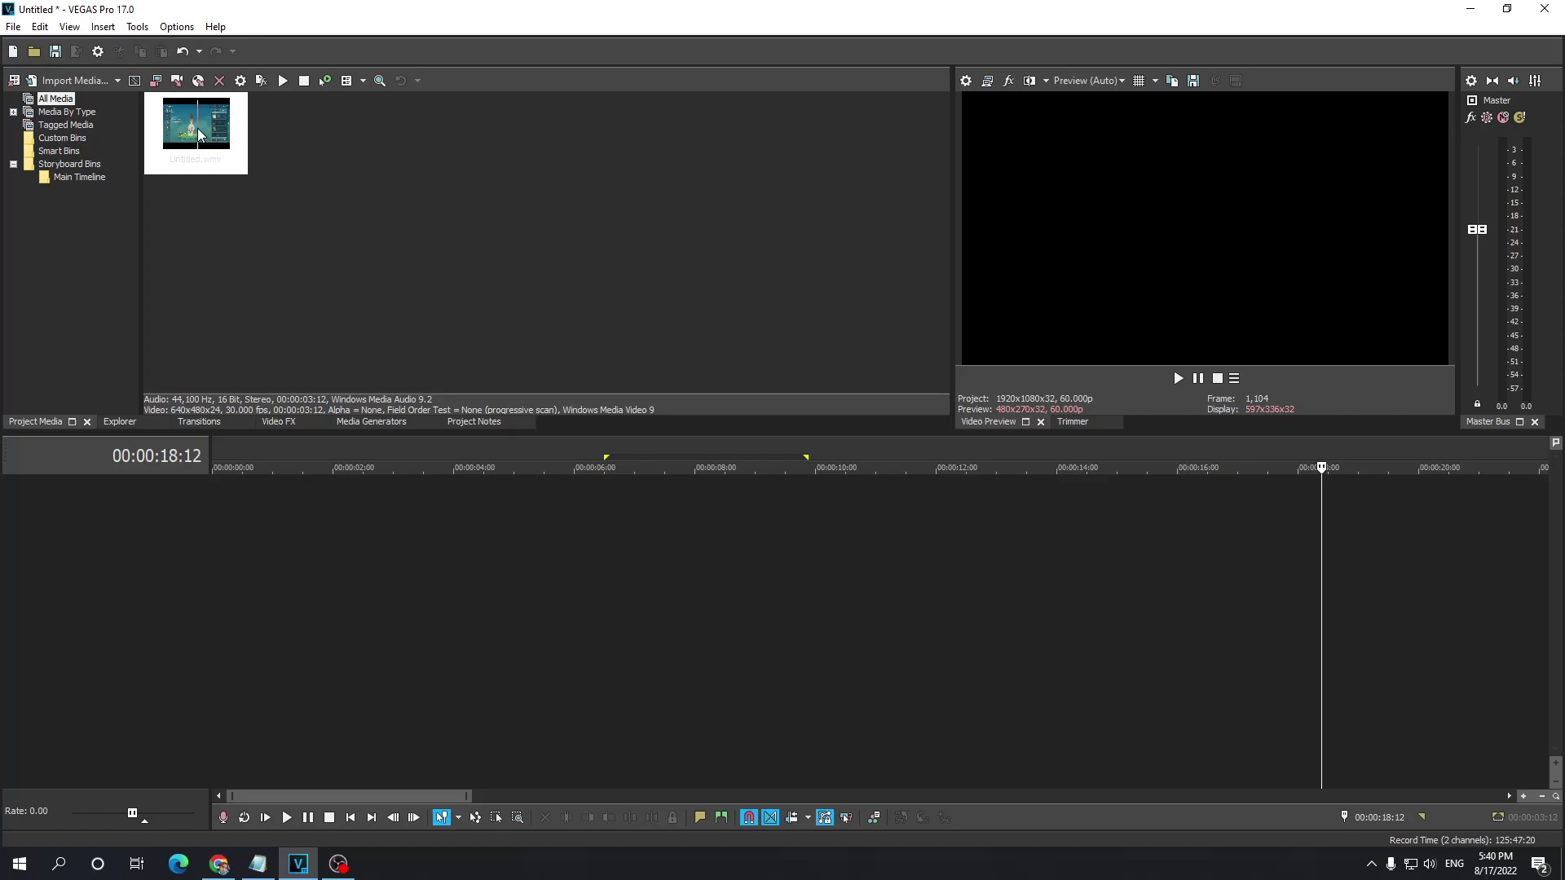
Place the game clip on the timeline, keep the current project video settings, and preview near four seconds.
left_click_drag(197, 129, 429, 531)
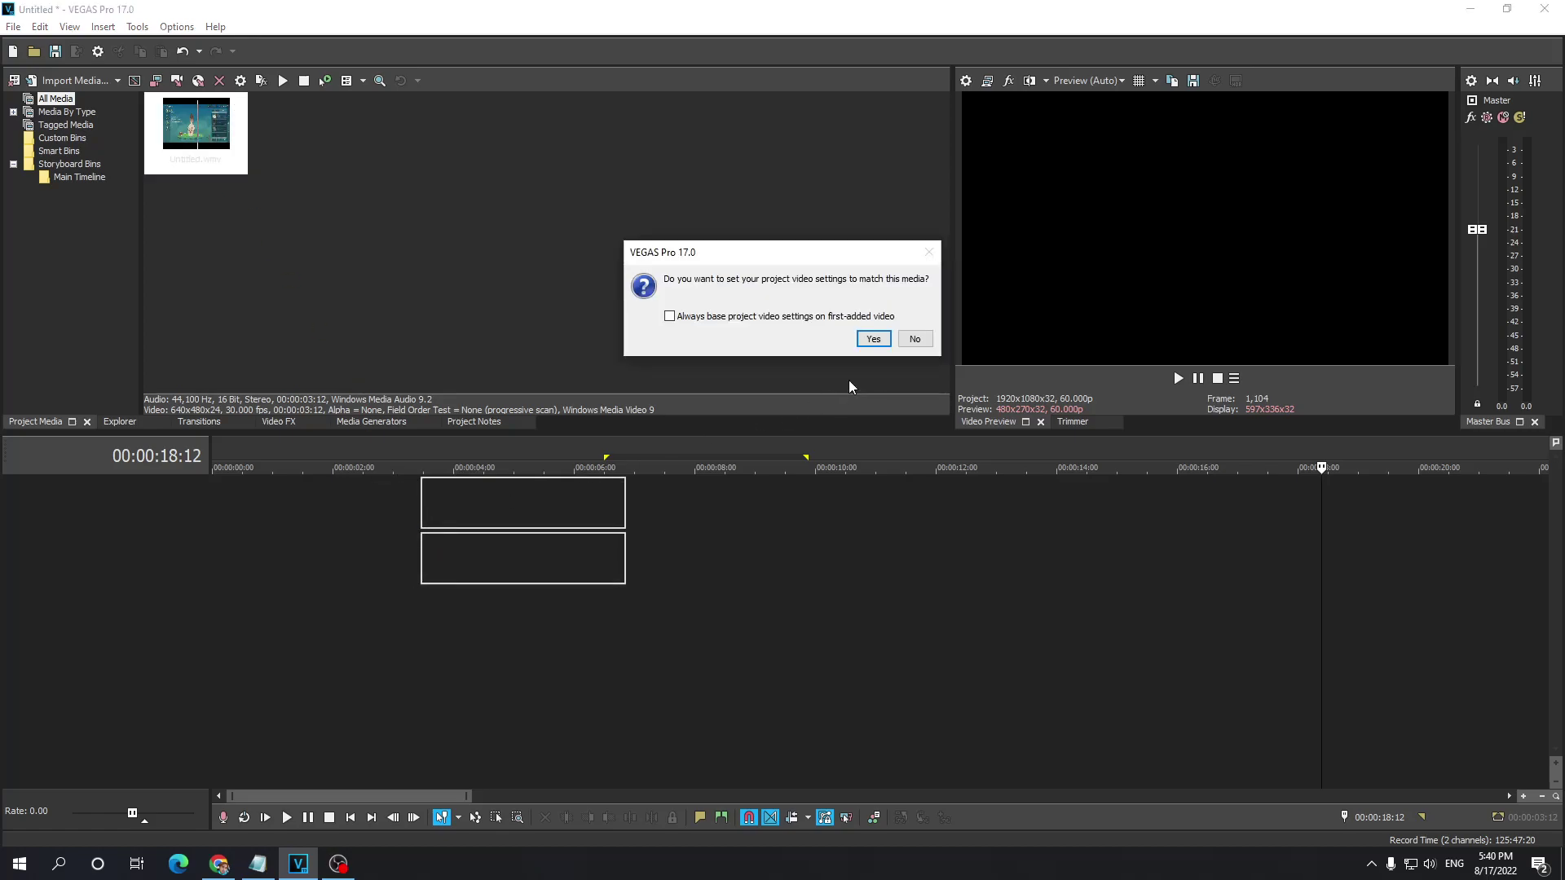
left_click(916, 339)
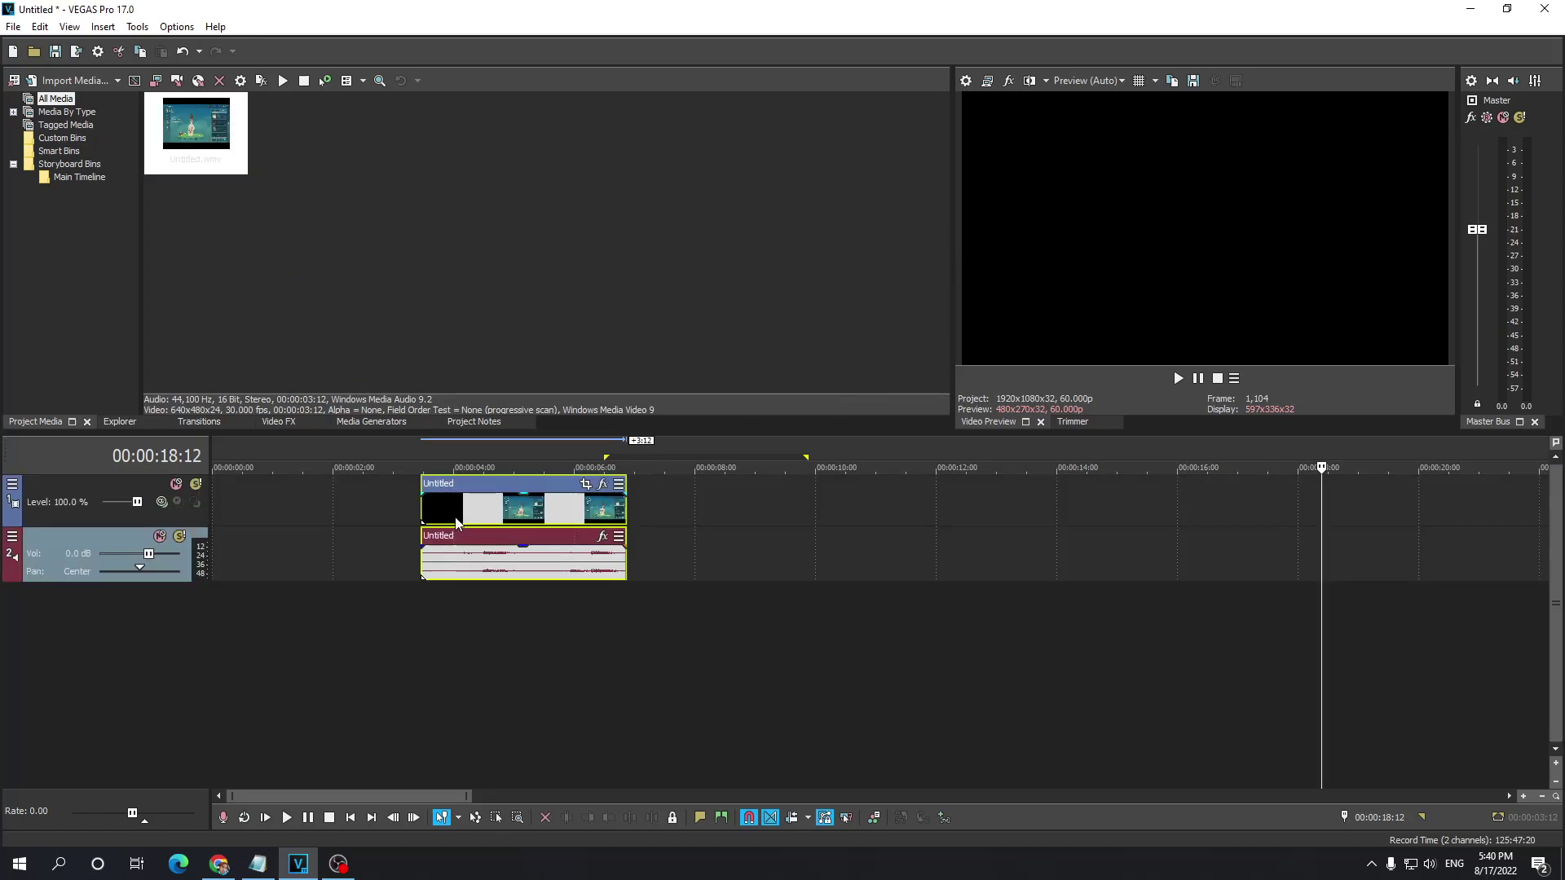
left_click(456, 517)
left_click(512, 511)
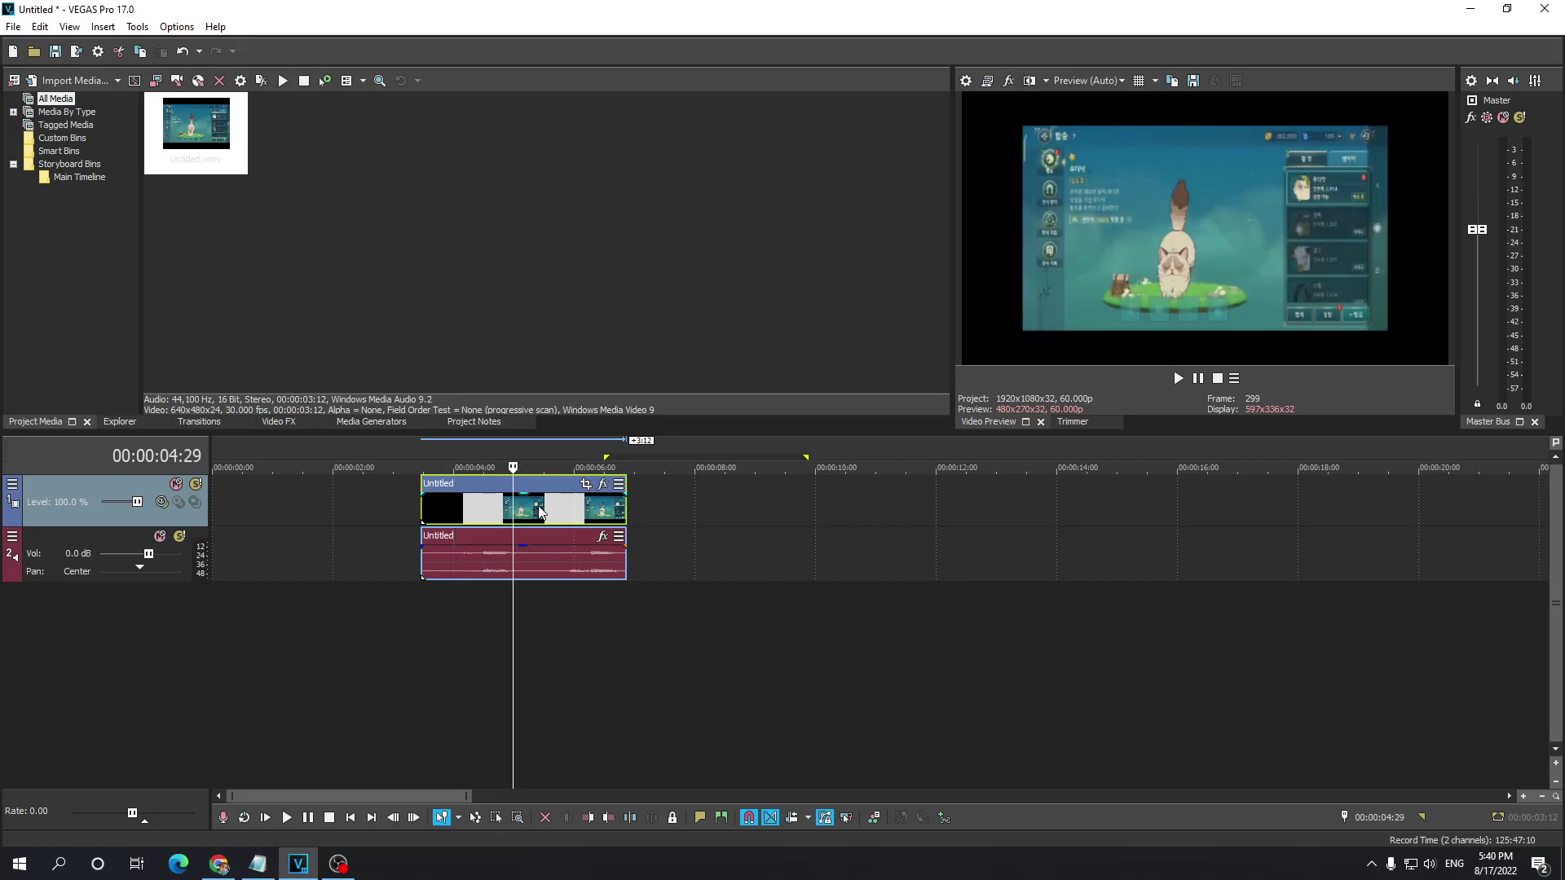
Scrub through frames from the middle of the clip to around the five-second mark.
left_click(565, 508)
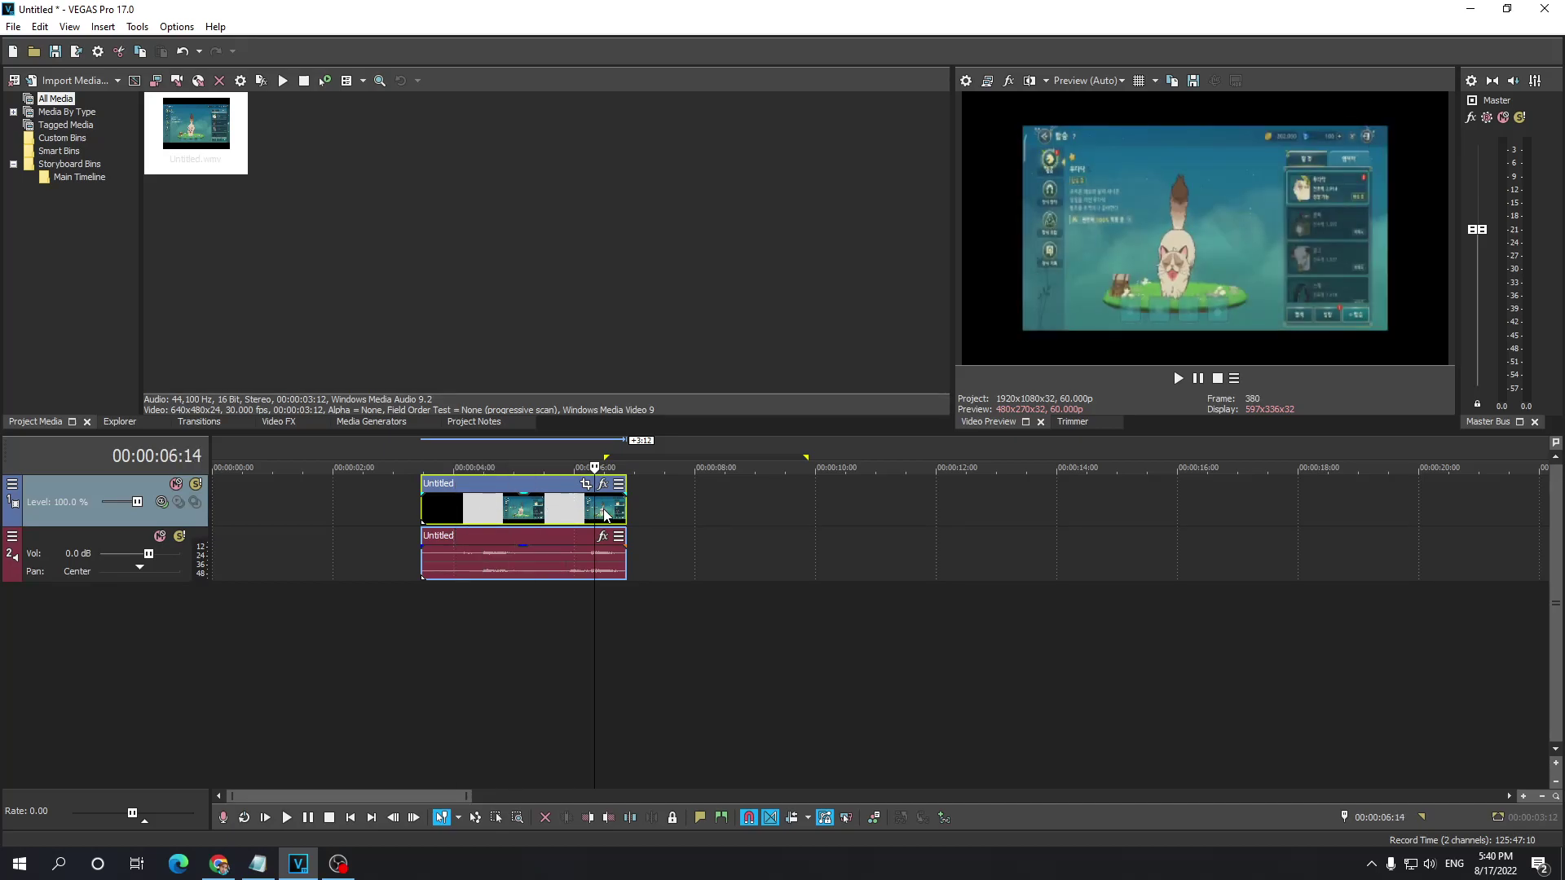
left_click(603, 508)
left_click(552, 512)
left_click(539, 513)
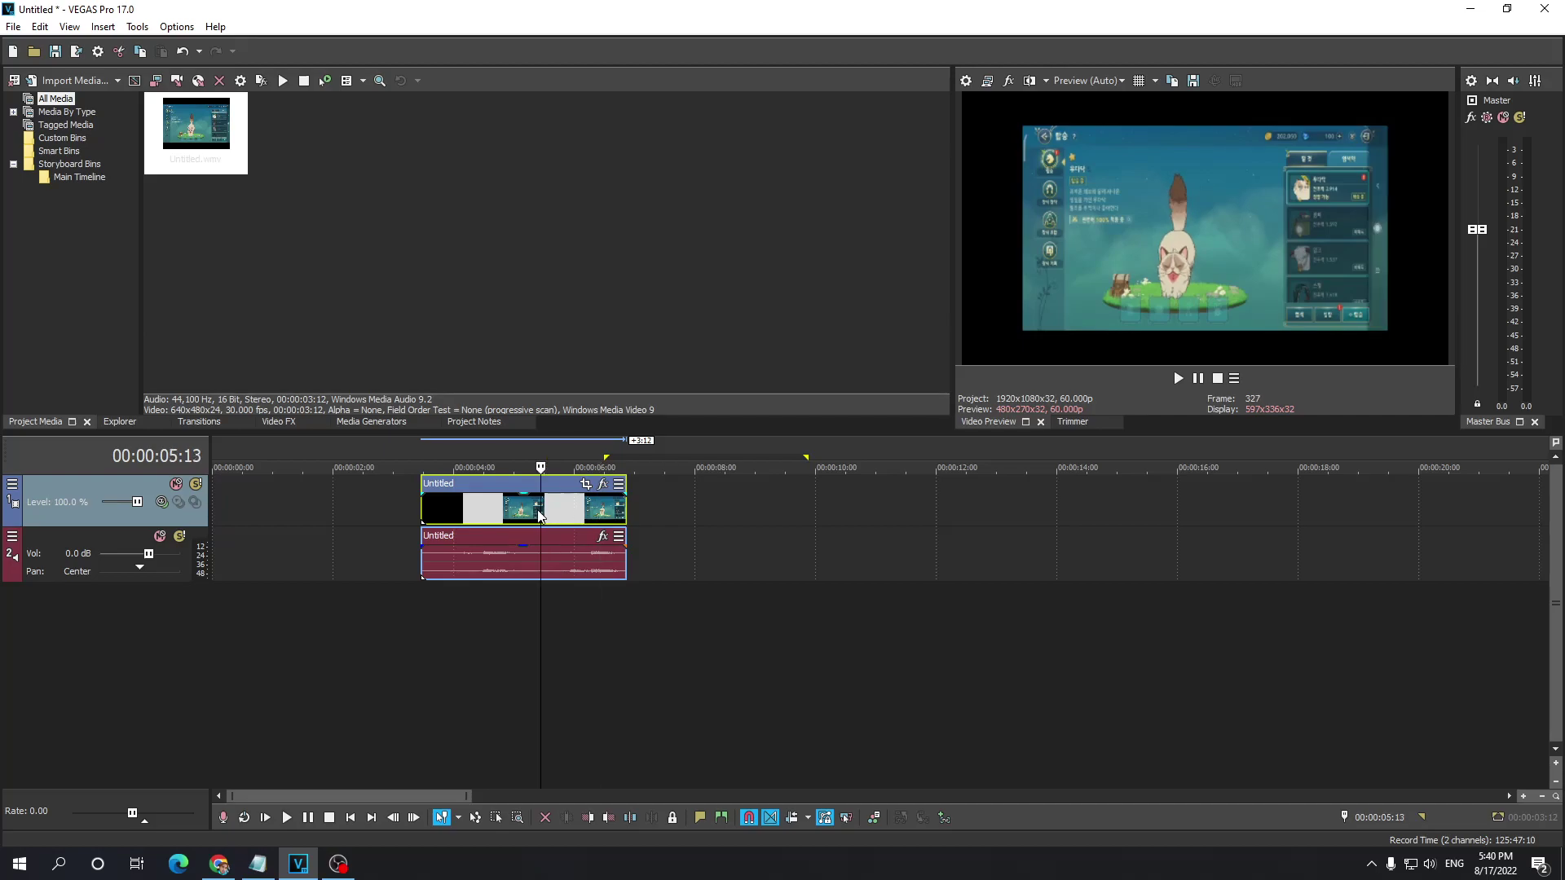
left_click(455, 514)
left_click(519, 513)
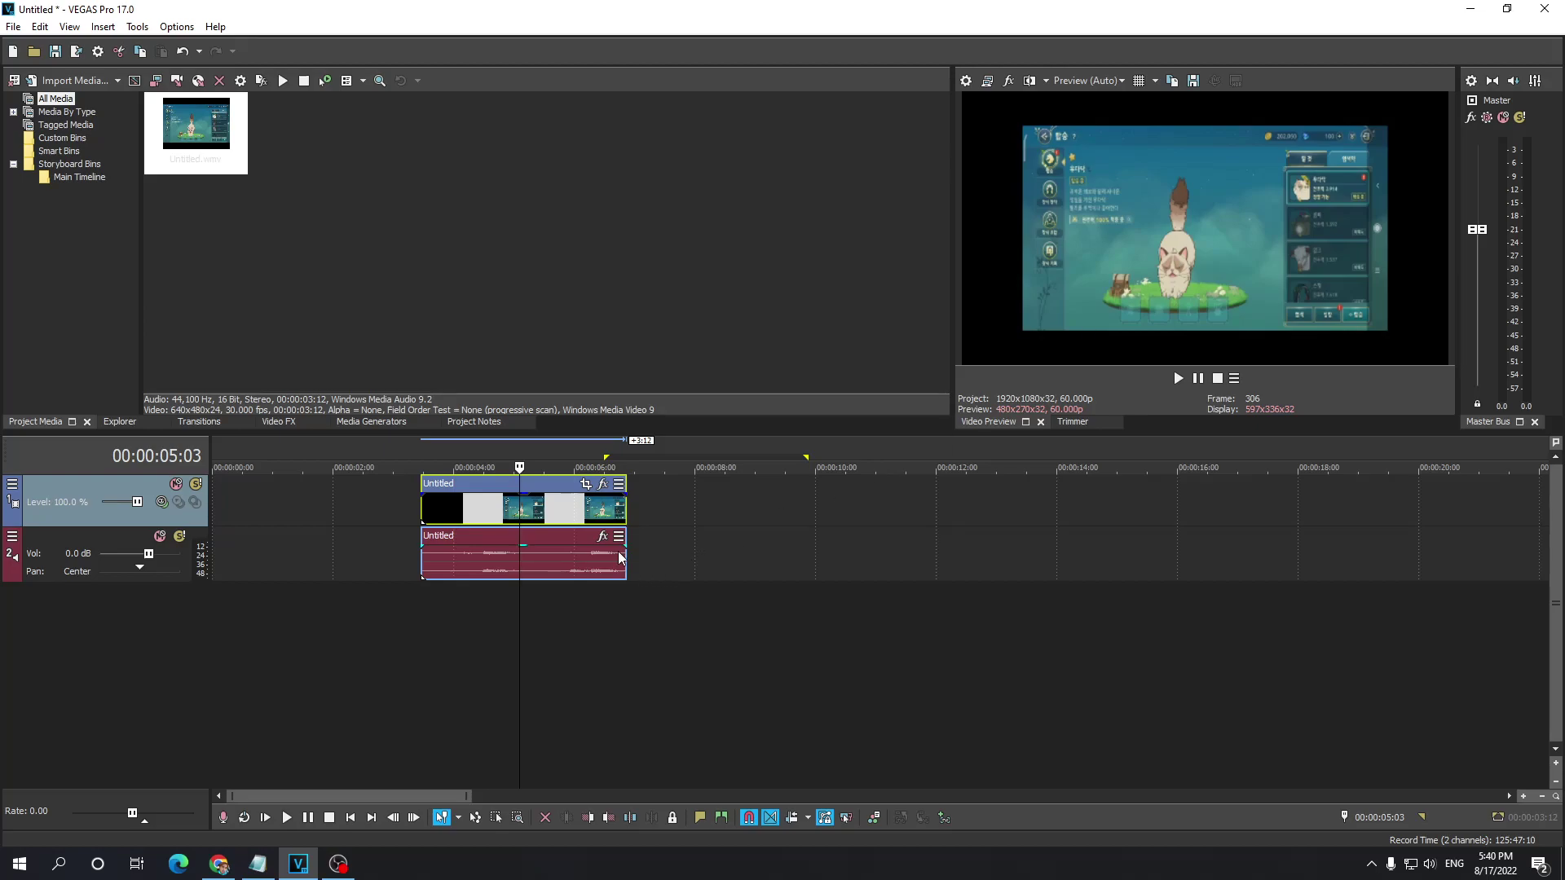
Uncheck the Maintain Aspect Ratio switch on the game clip's video event, then select its audio event.
left_click(566, 510)
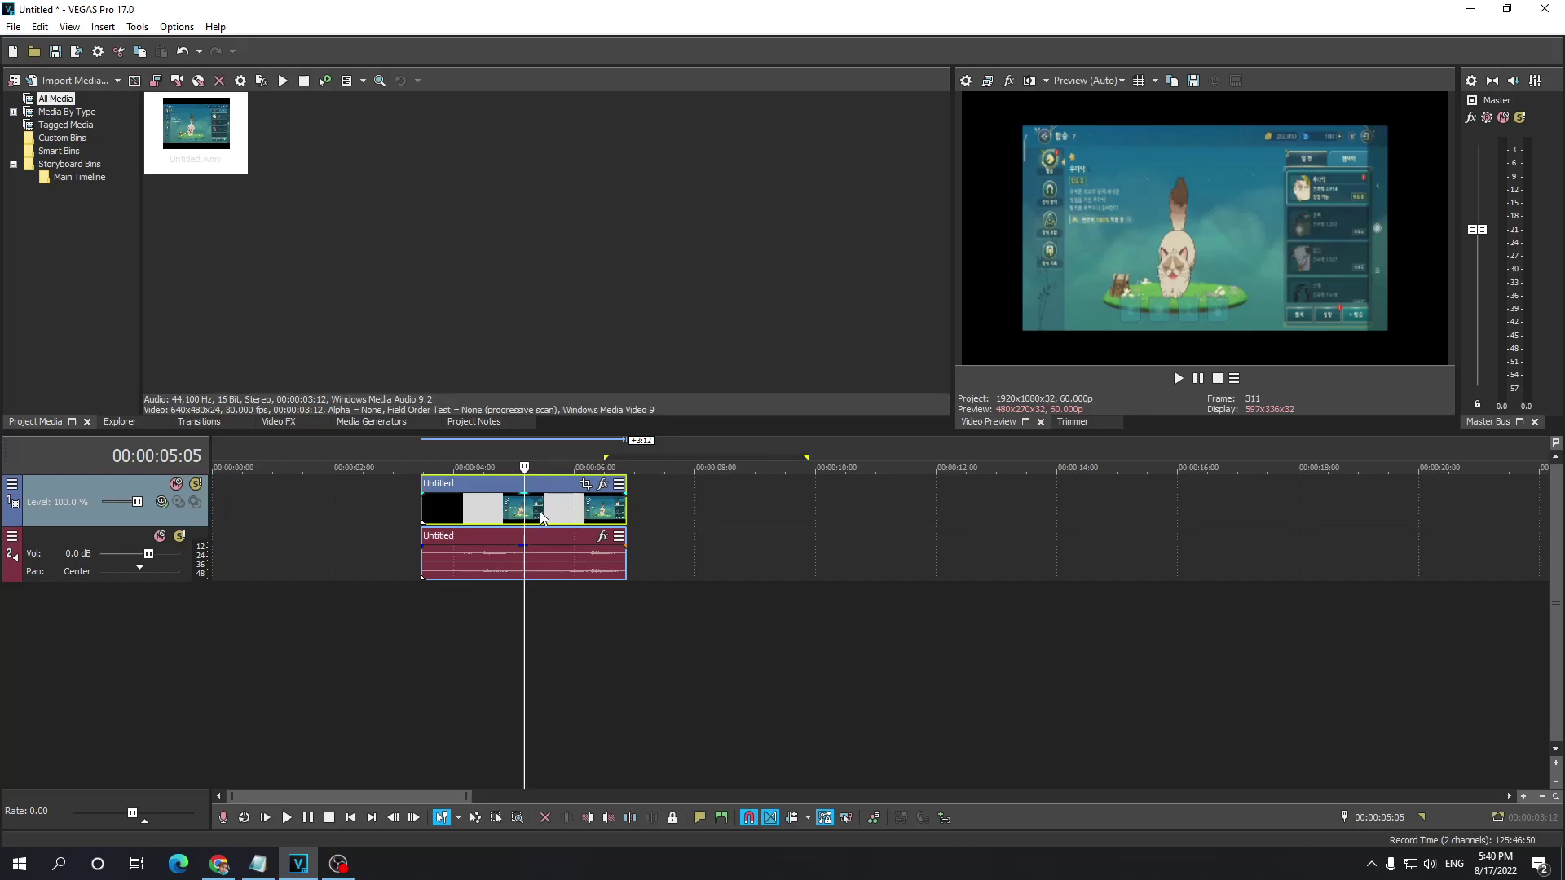
right_click(550, 514)
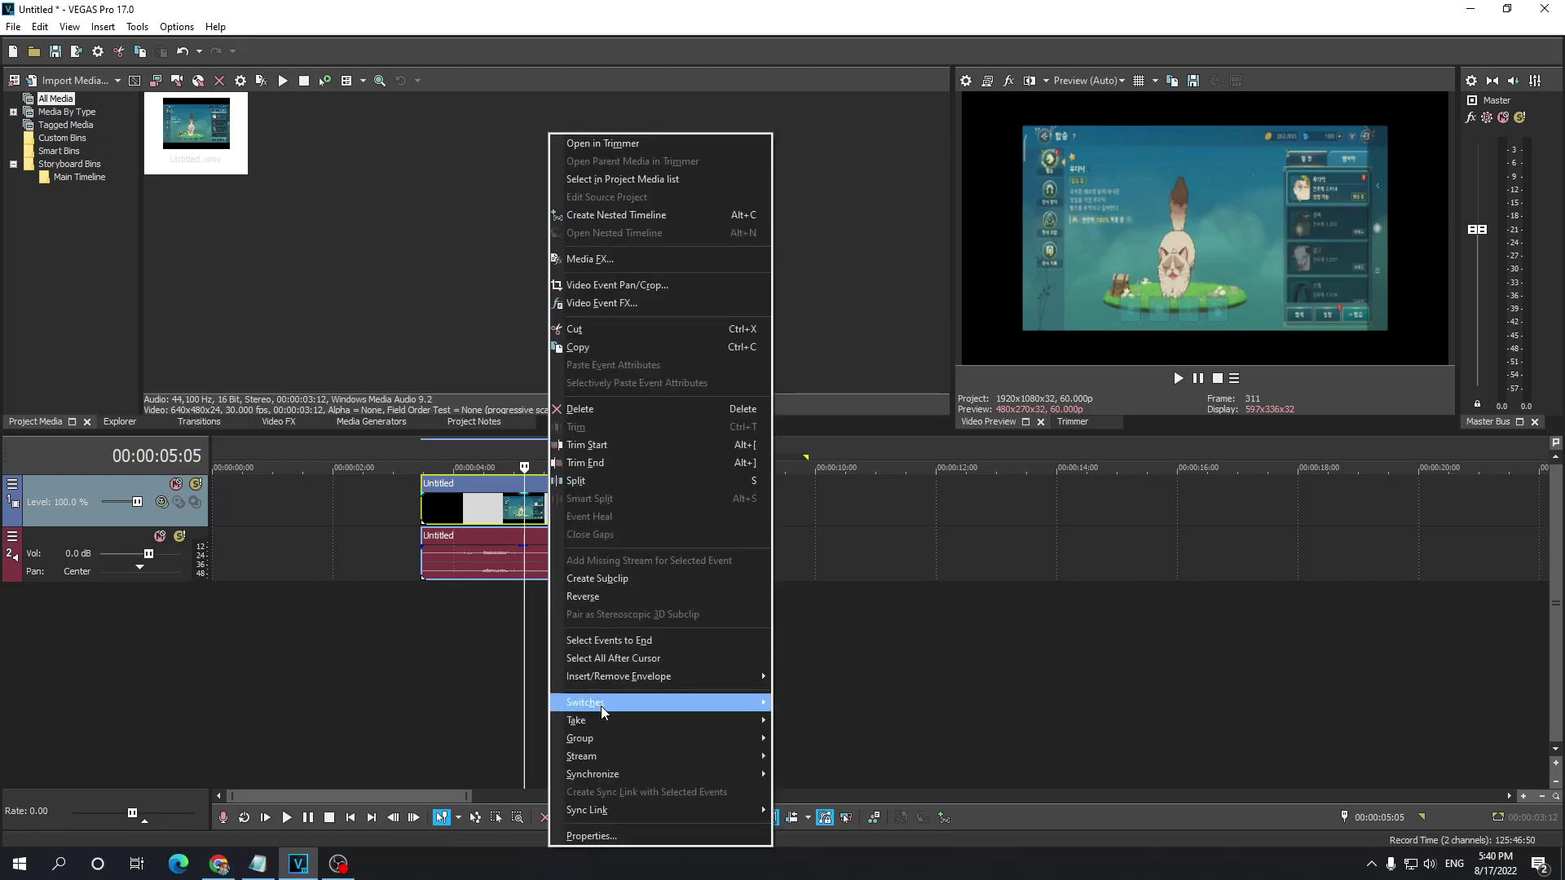
mouse_move(636, 703)
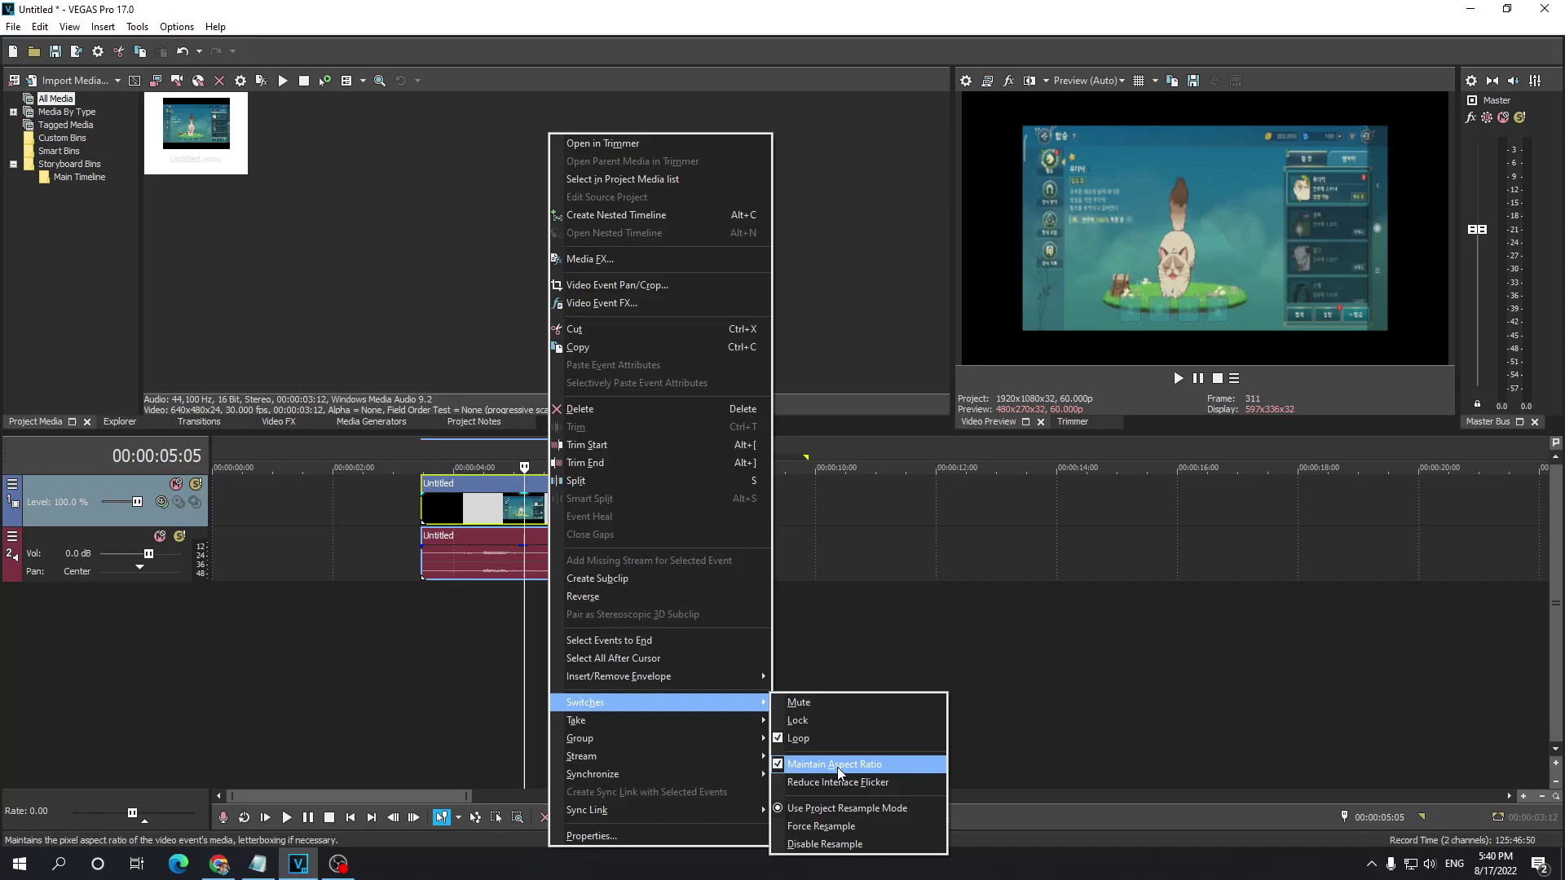
left_click(838, 766)
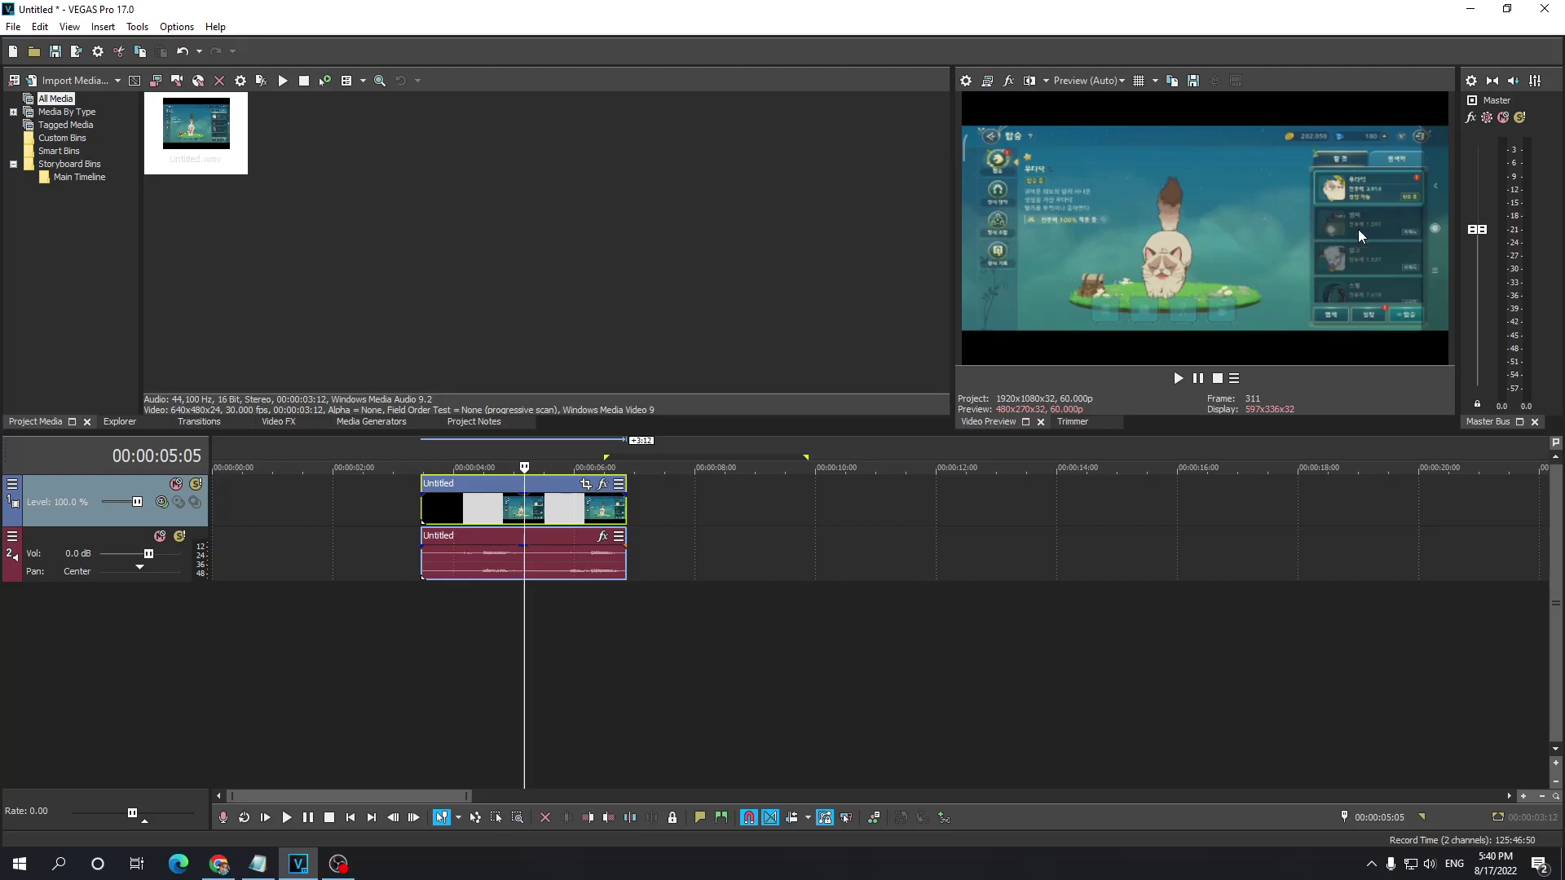
left_click(571, 551)
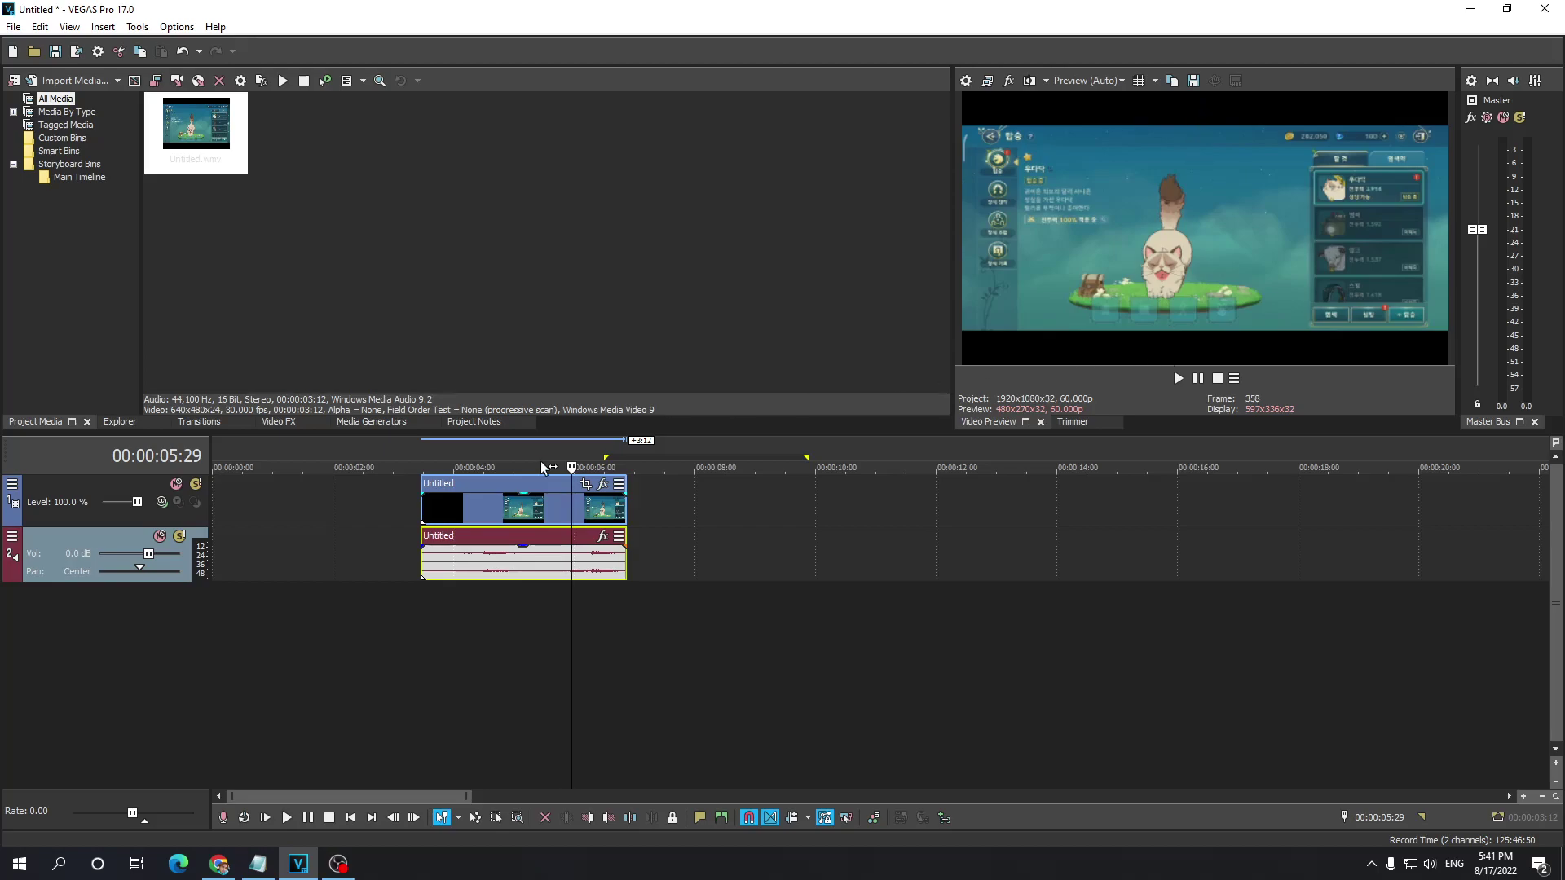
left_click(513, 517)
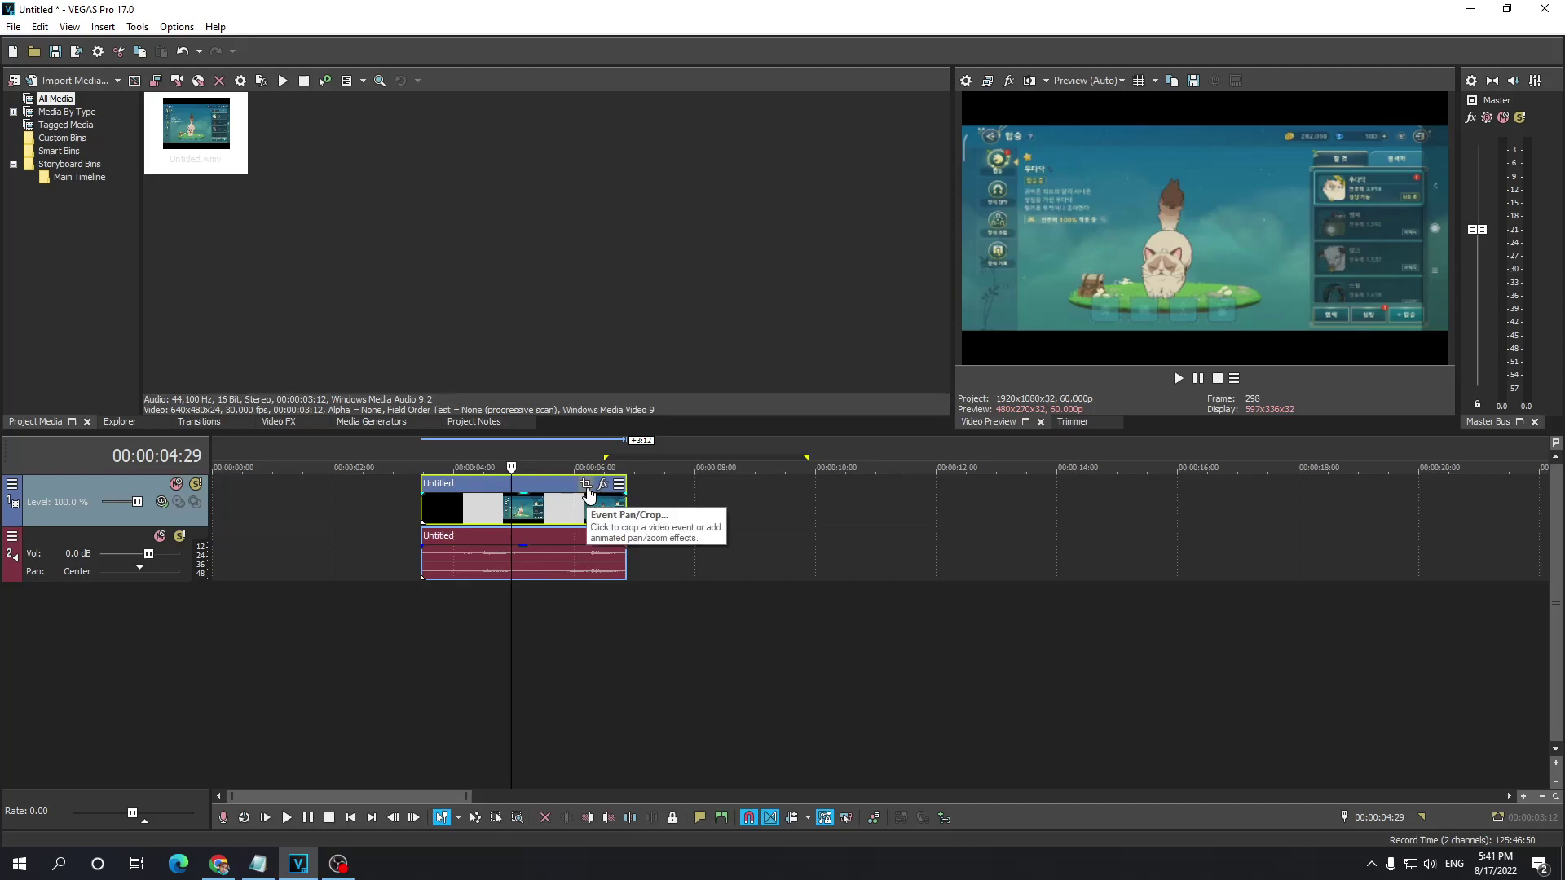
scroll(584, 501, "up", 3)
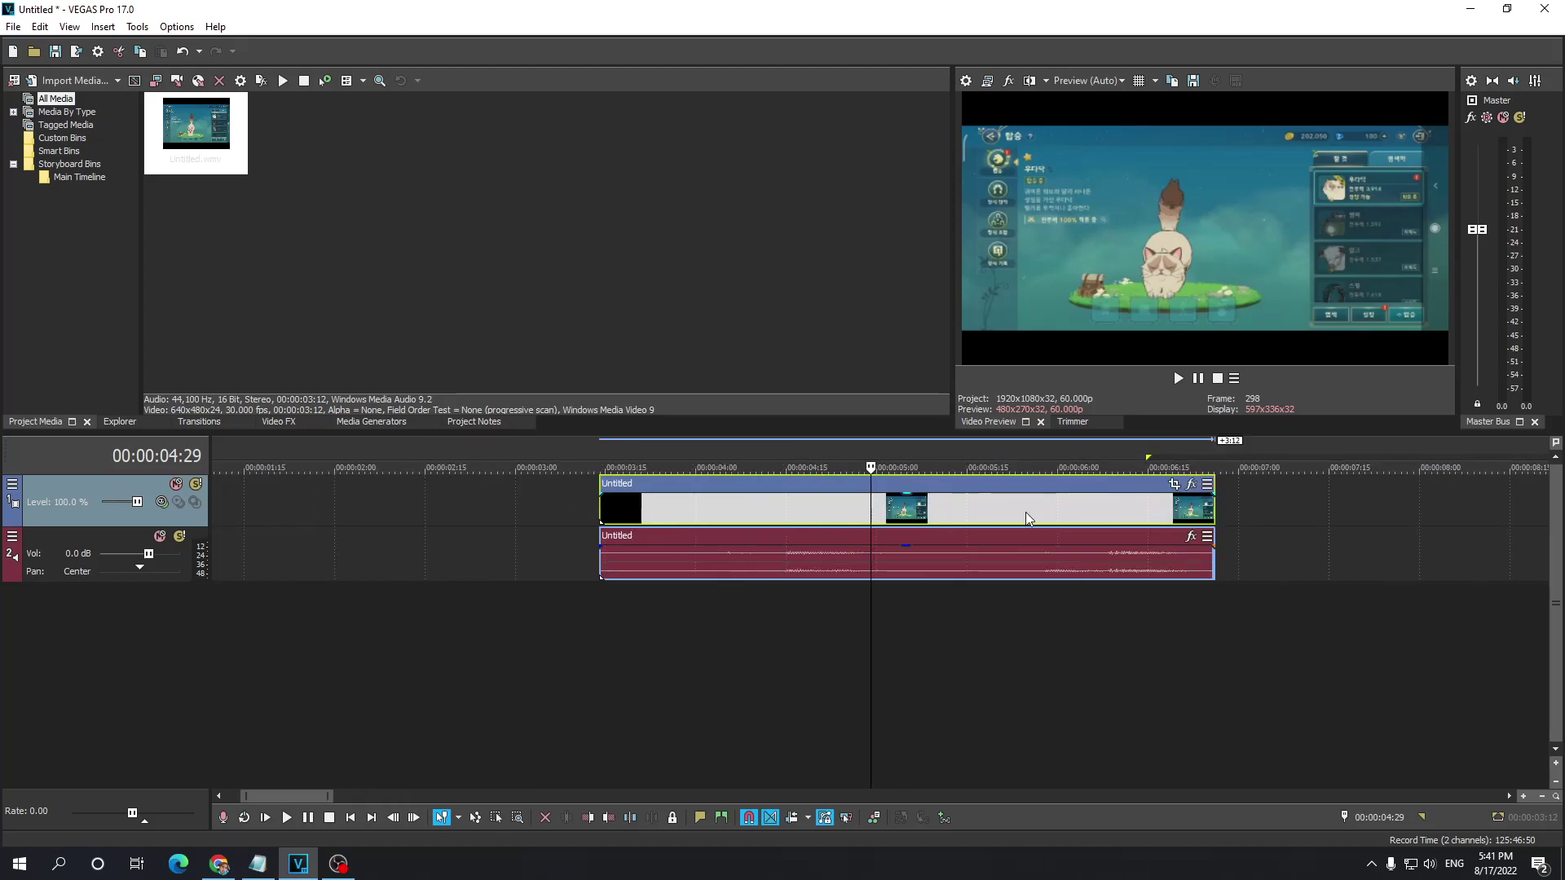
Shrink the clip's Event Pan/Crop frame inward to zoom in, then close the Video Event FX window.
left_click(1173, 486)
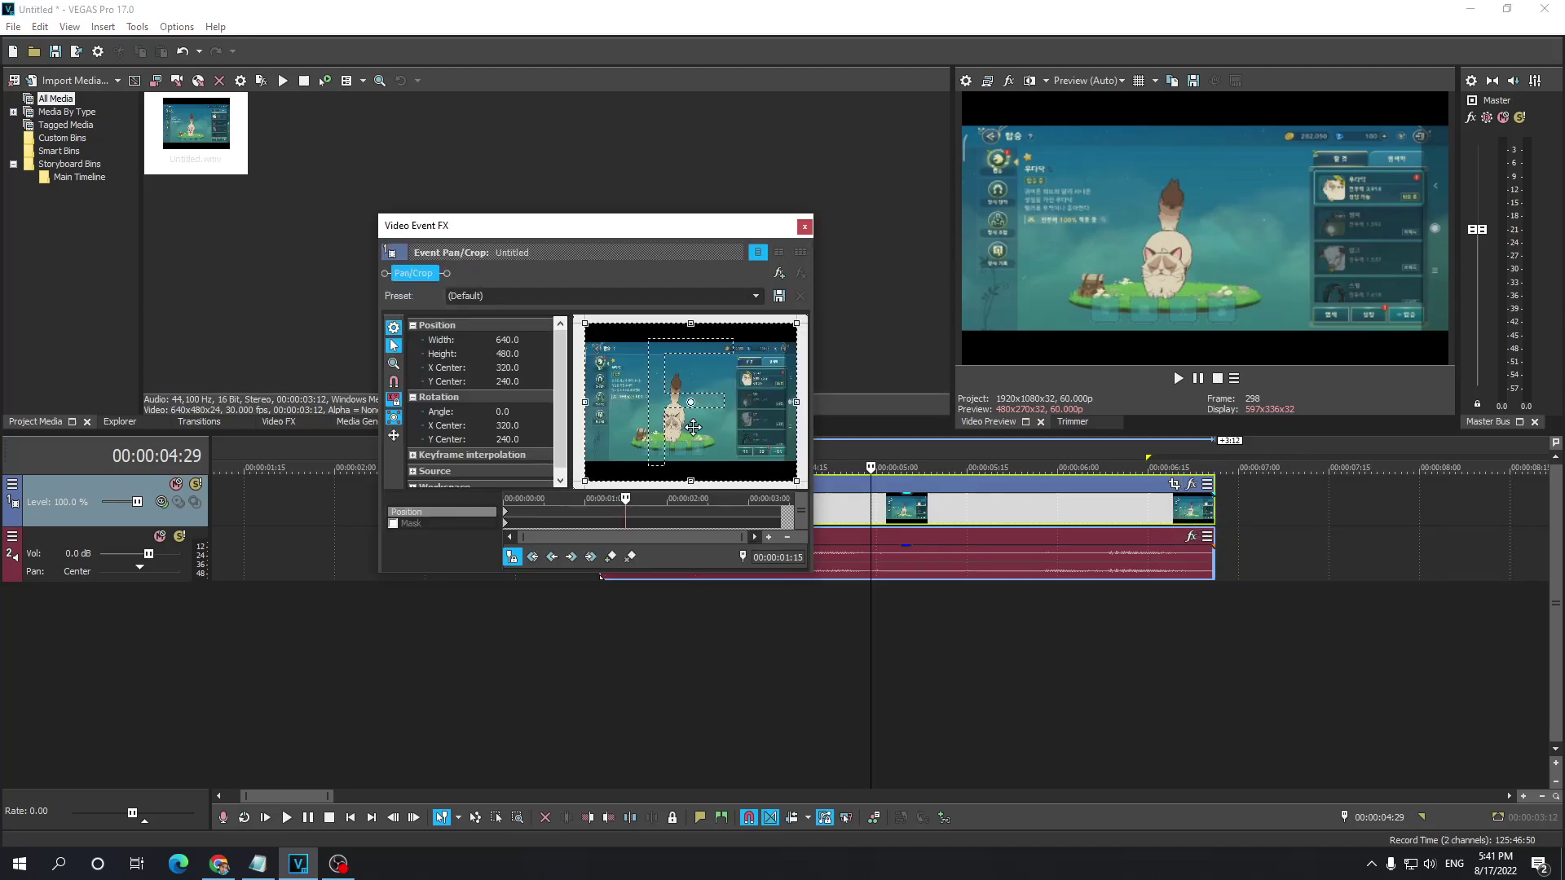
scroll(692, 426, "down", 2)
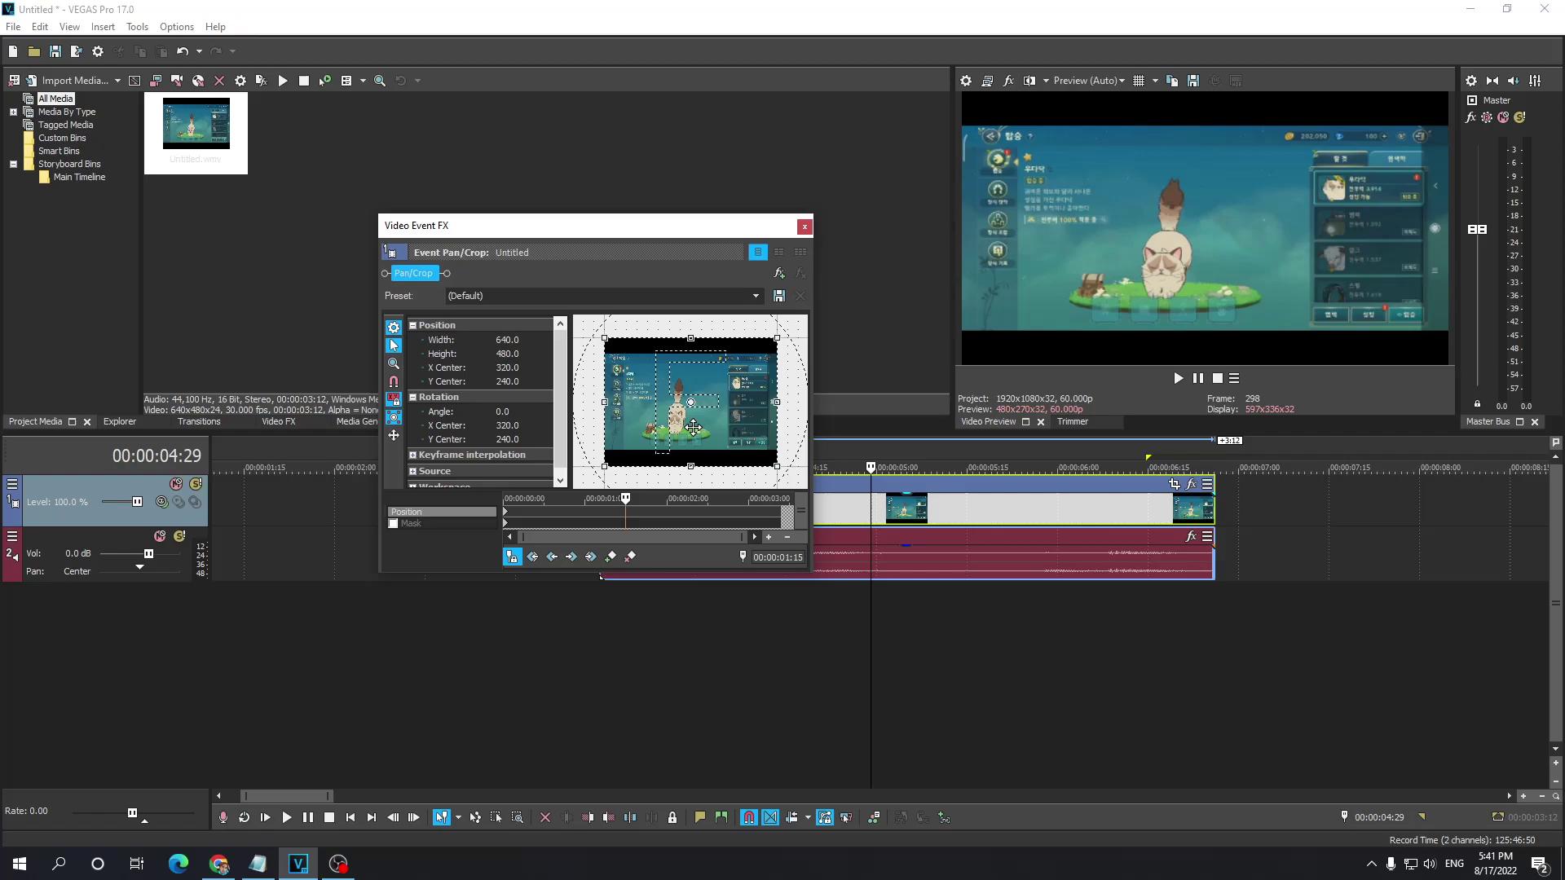
scroll(693, 427, "down", 2)
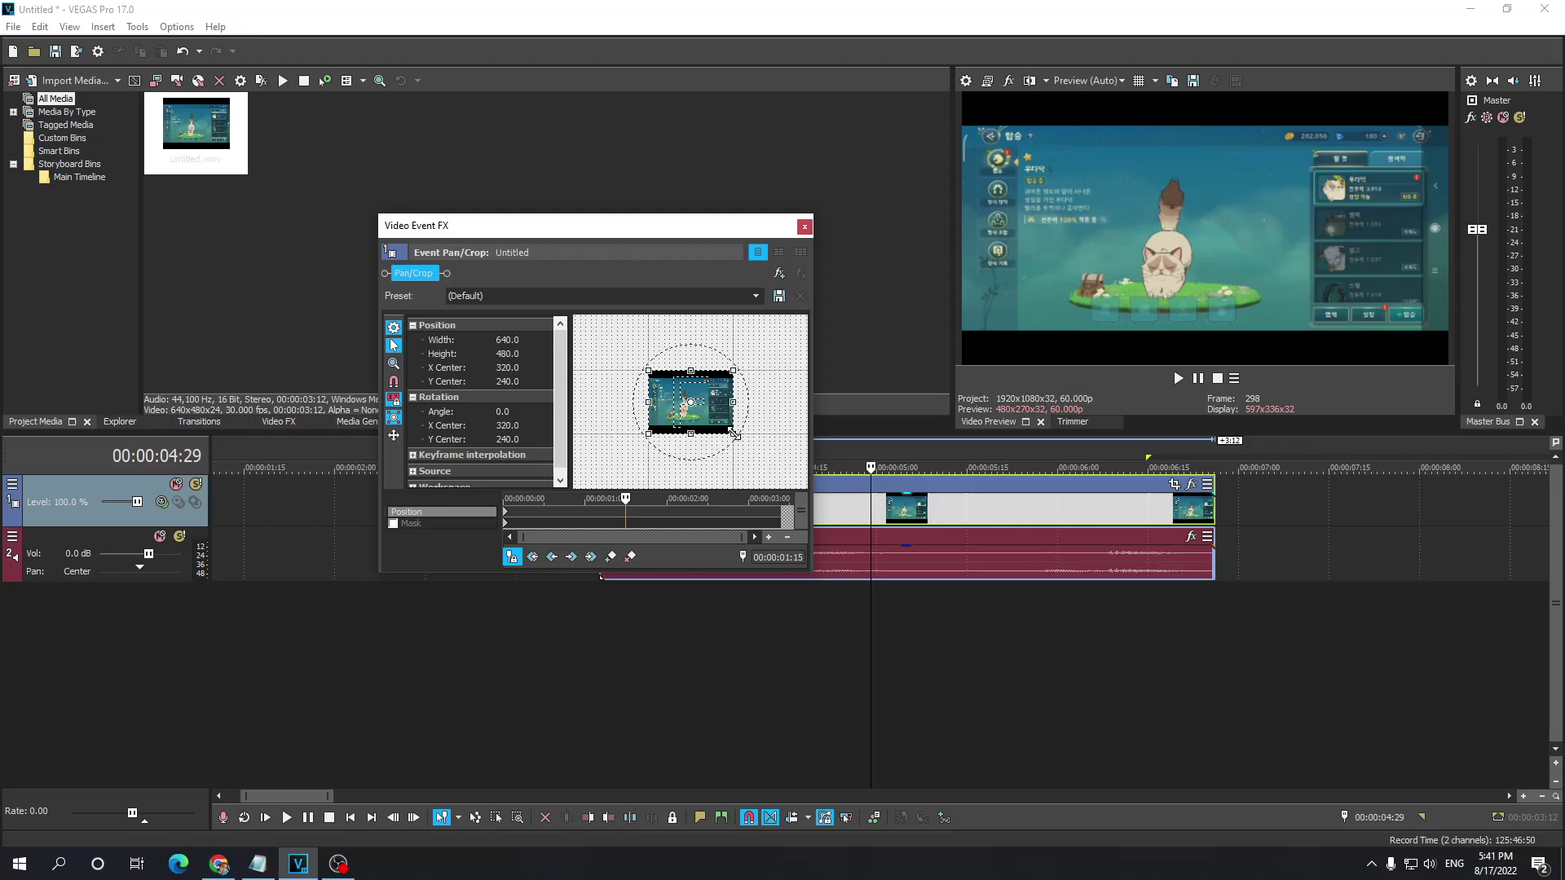
left_click_drag(735, 434, 700, 406)
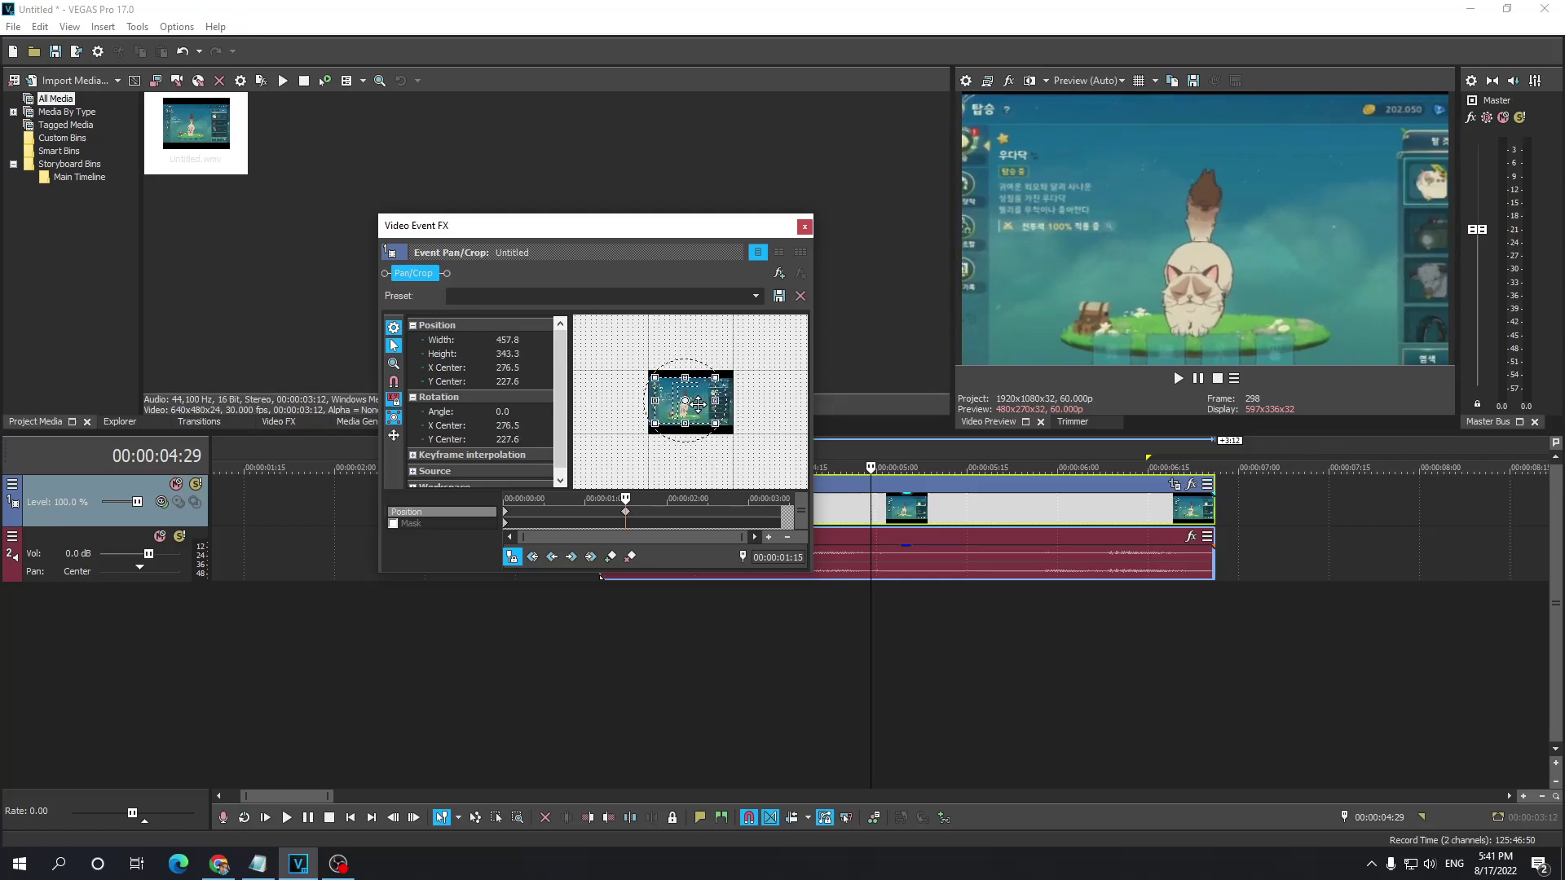
left_click(802, 228)
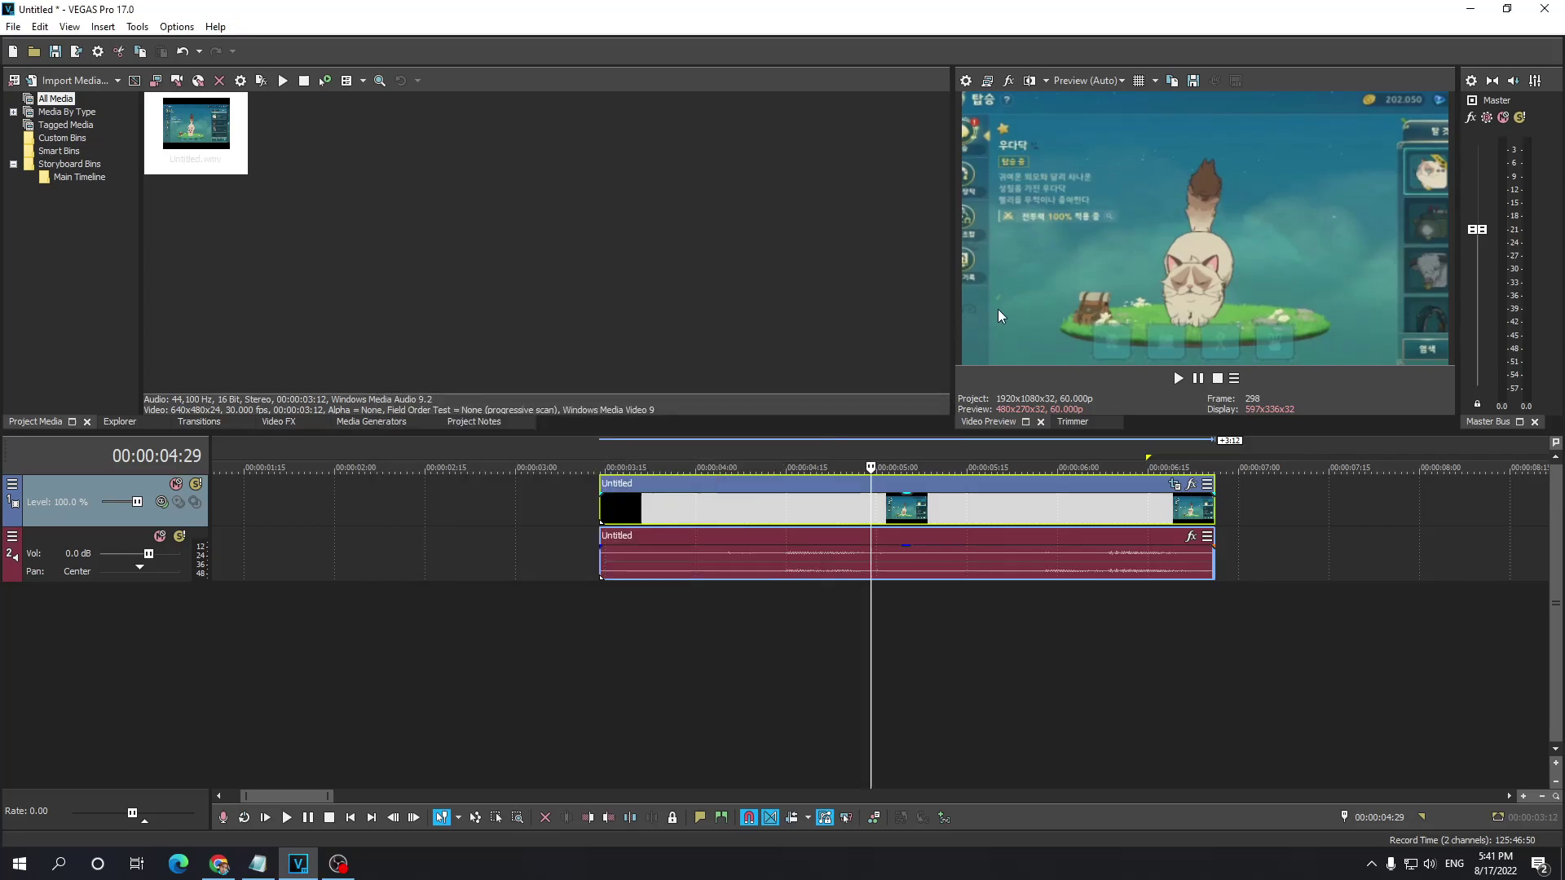